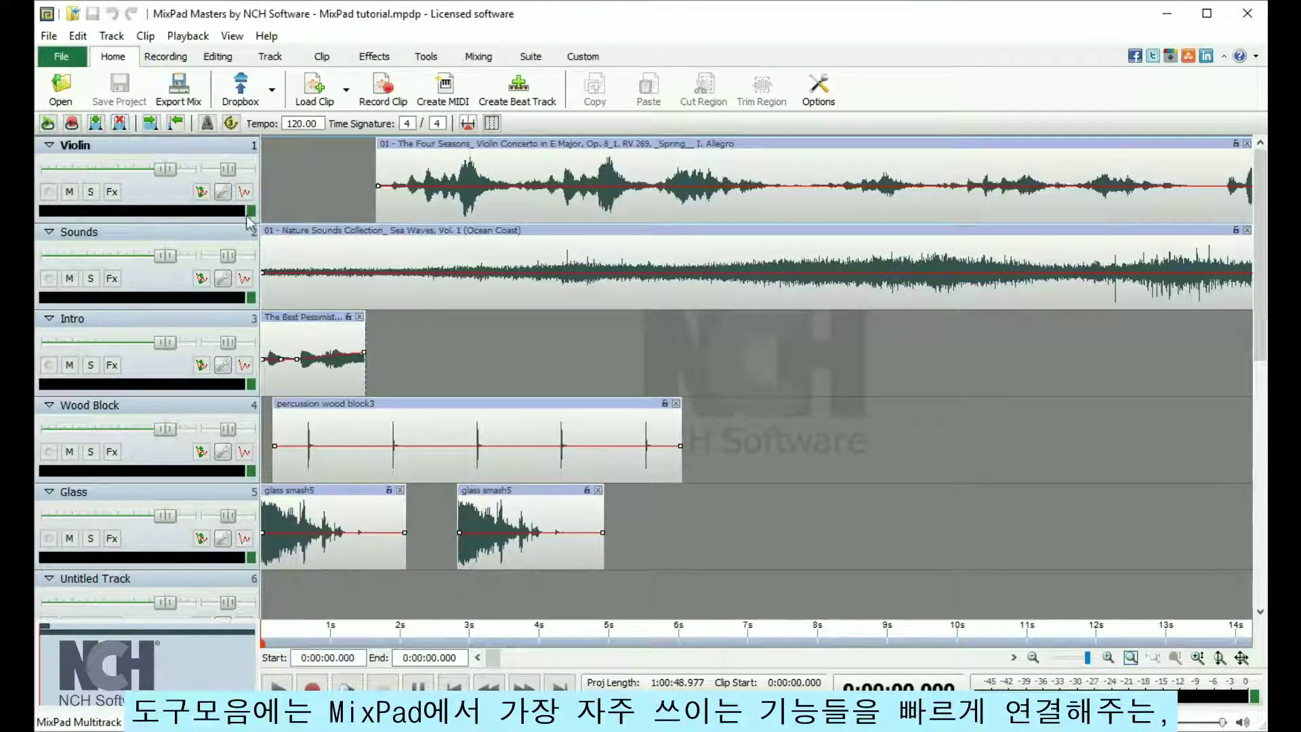
- Extend the Intro track's clip so it ends at about 2 seconds
left_click_drag(363, 338, 404, 339)
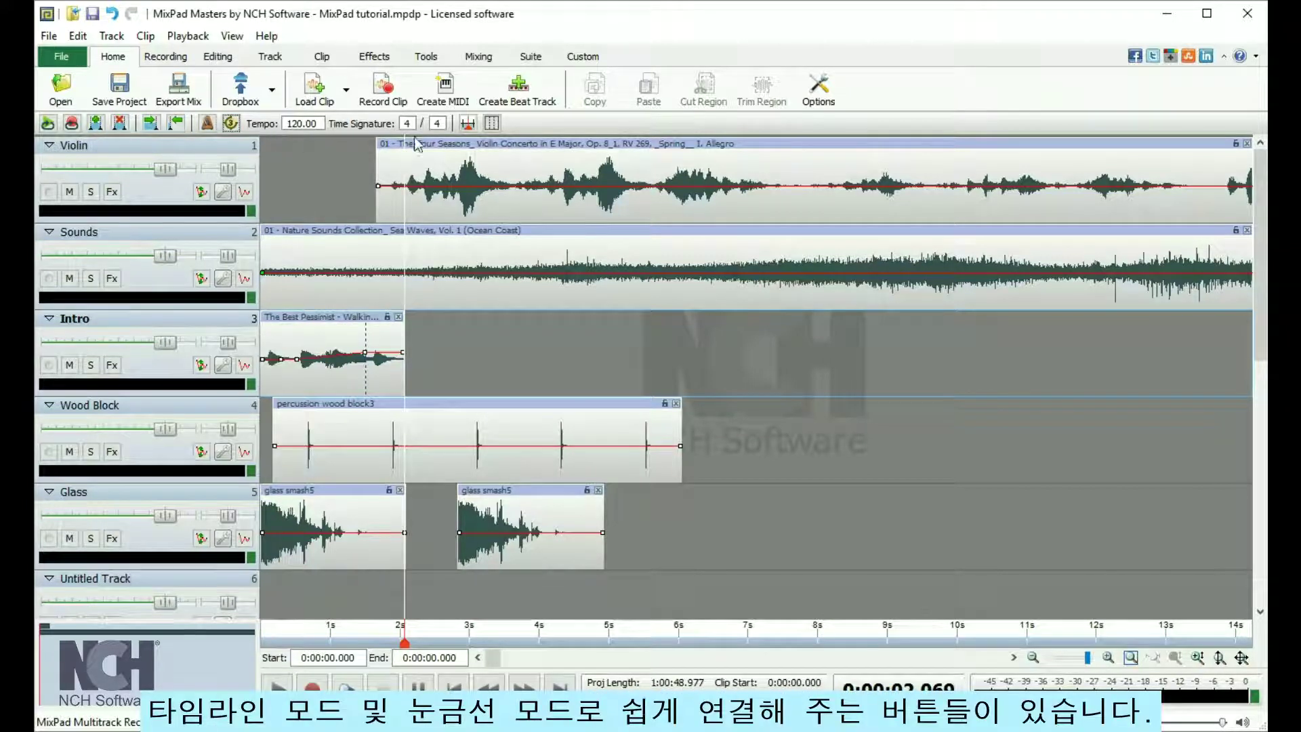
- Show the timeline in bars and beats with gridlines, lower Violin volume, and pan it 24% right
left_click(468, 124)
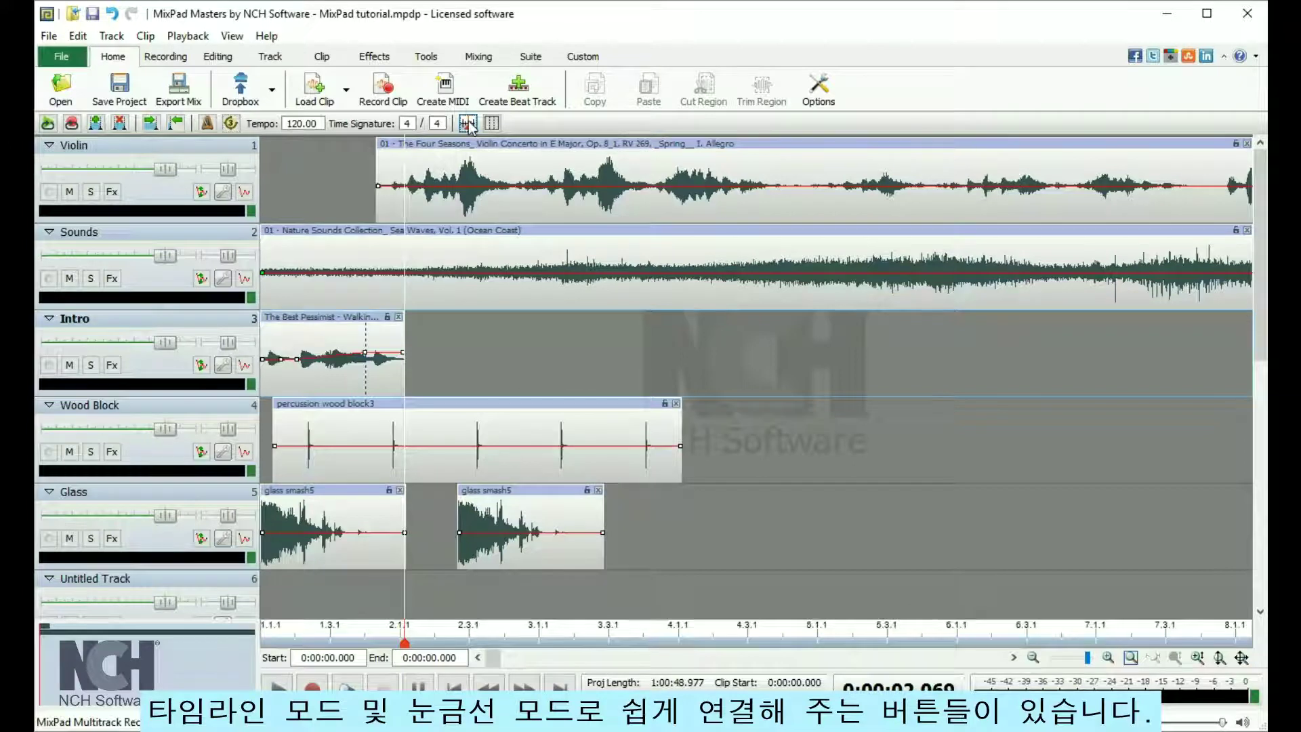
left_click(491, 123)
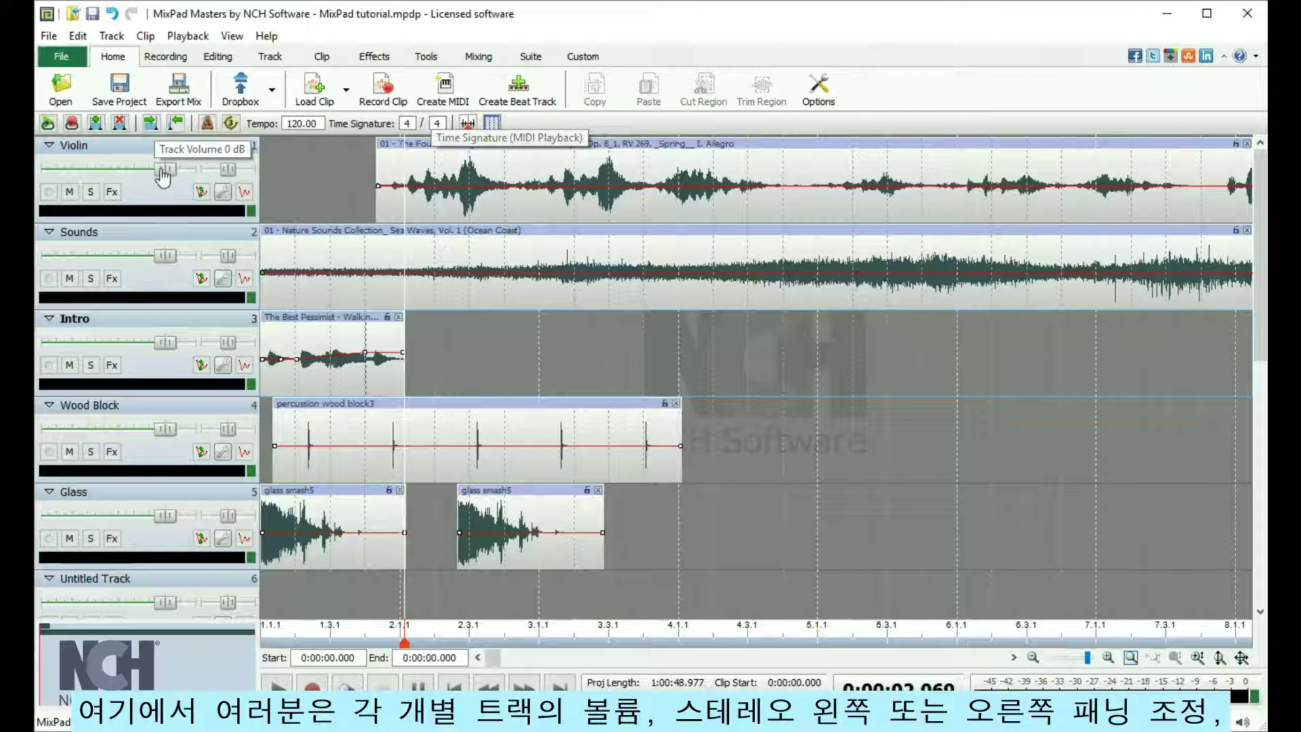
left_click_drag(169, 170, 149, 170)
left_click_drag(228, 169, 228, 169)
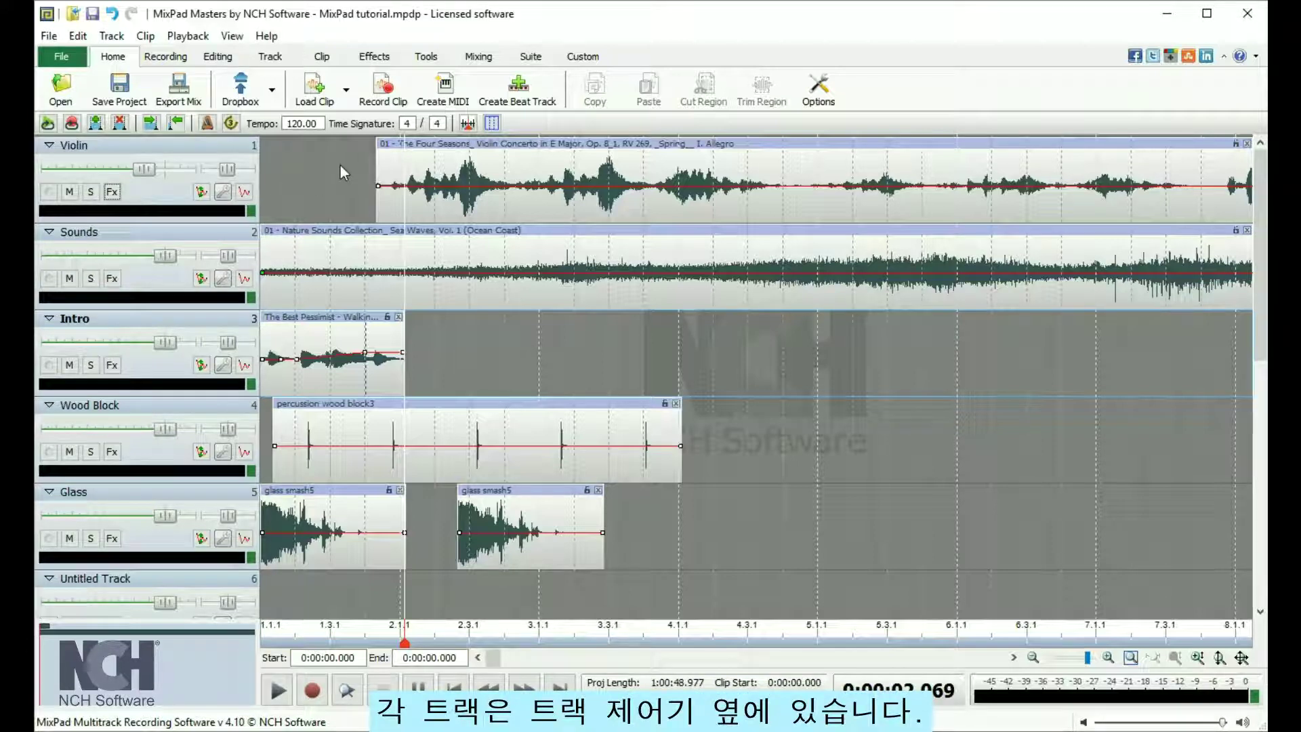
left_click(353, 517)
left_click(546, 519)
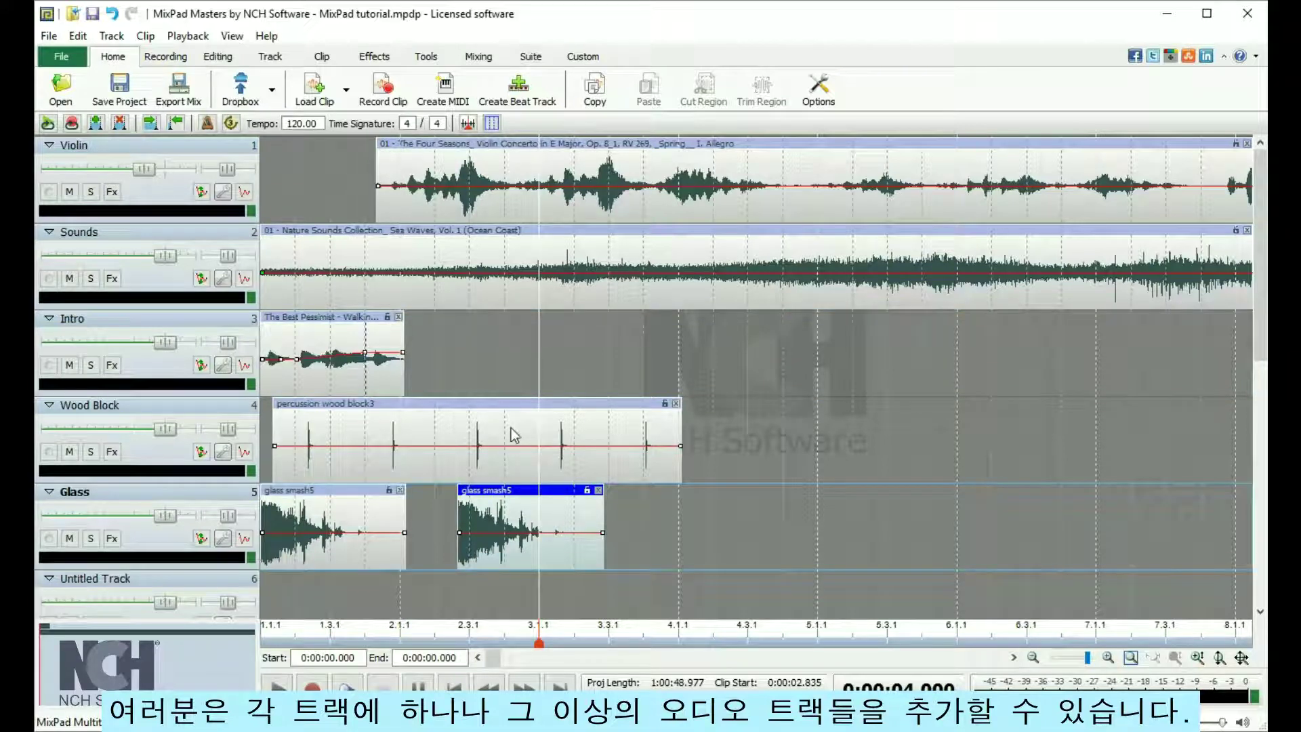
left_click(475, 424)
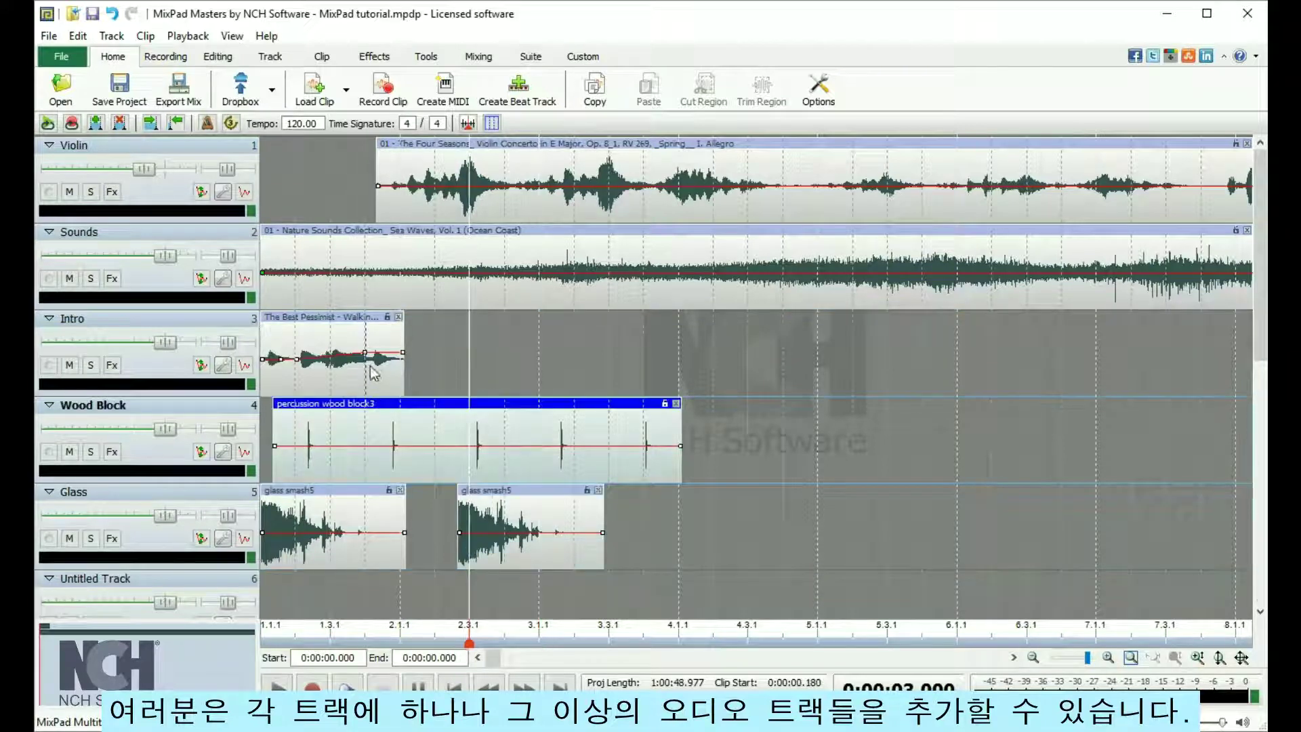
left_click(344, 317)
left_click(278, 684)
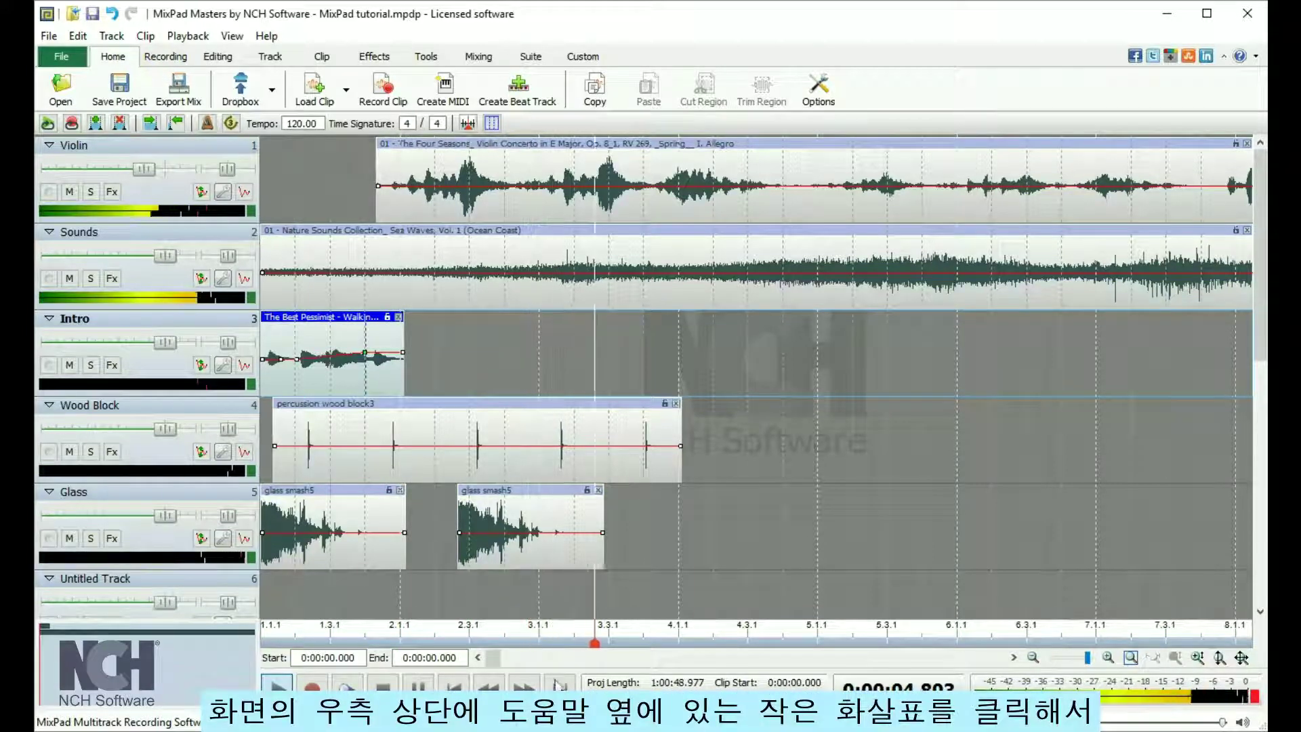
key("space")
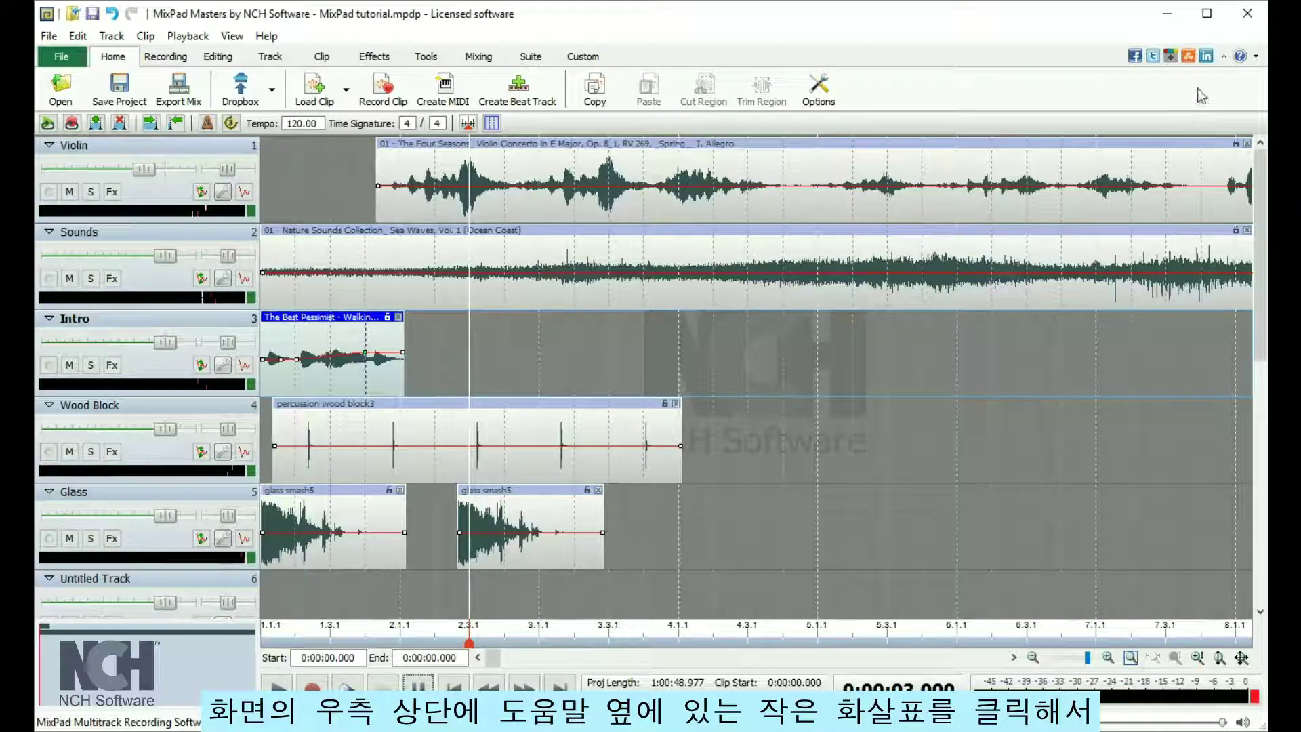
left_click(1224, 56)
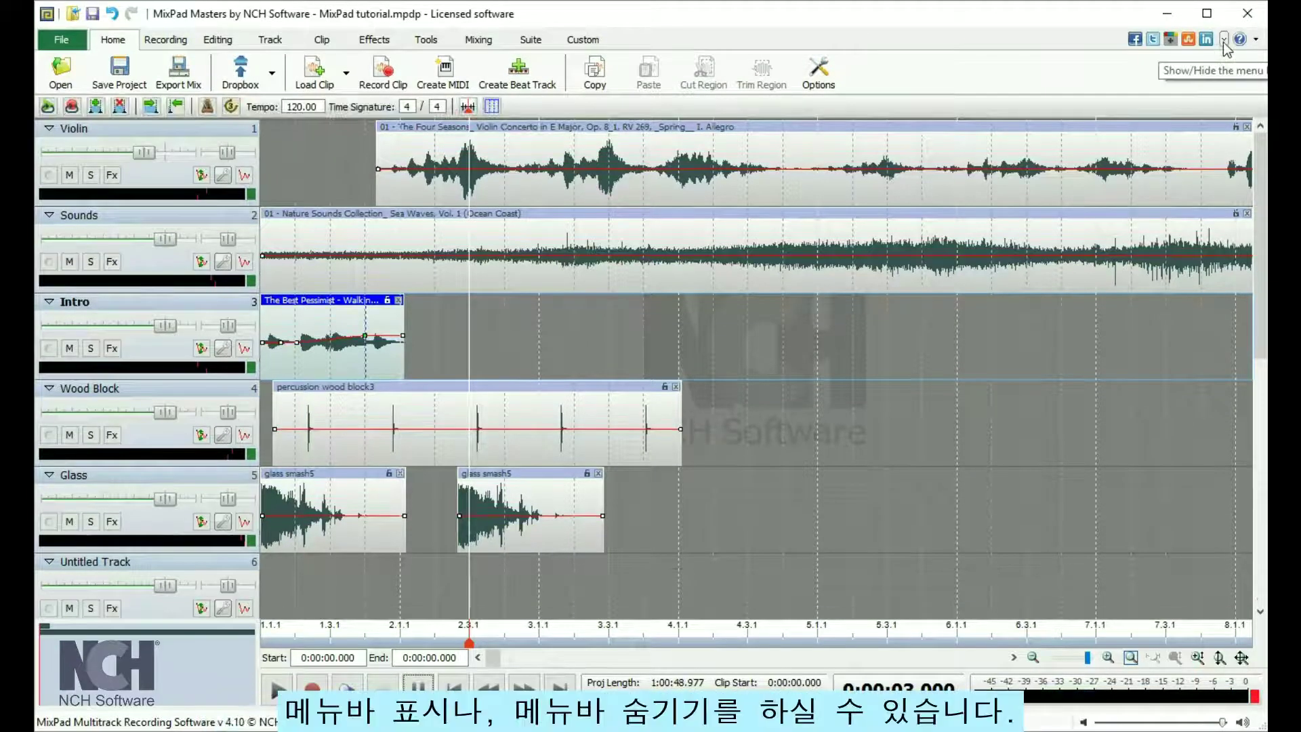
left_click(1224, 41)
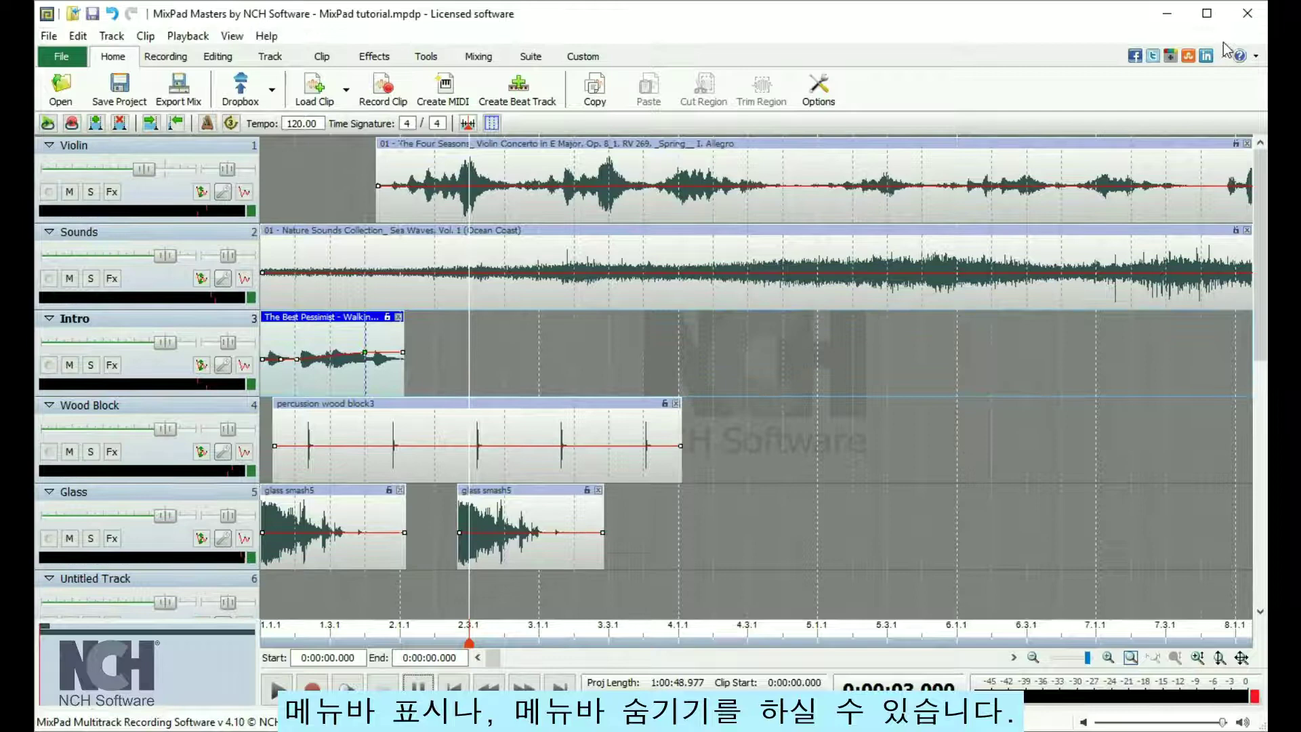
left_click(232, 36)
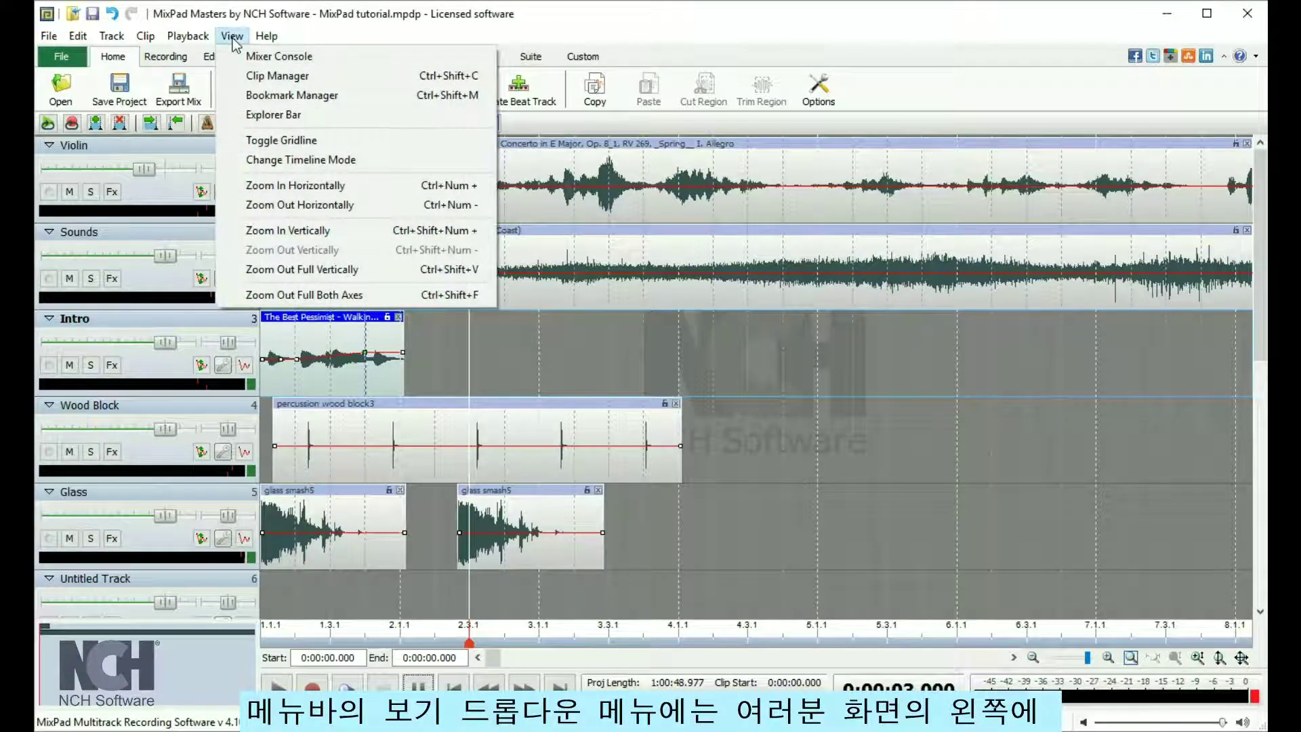
left_click(268, 116)
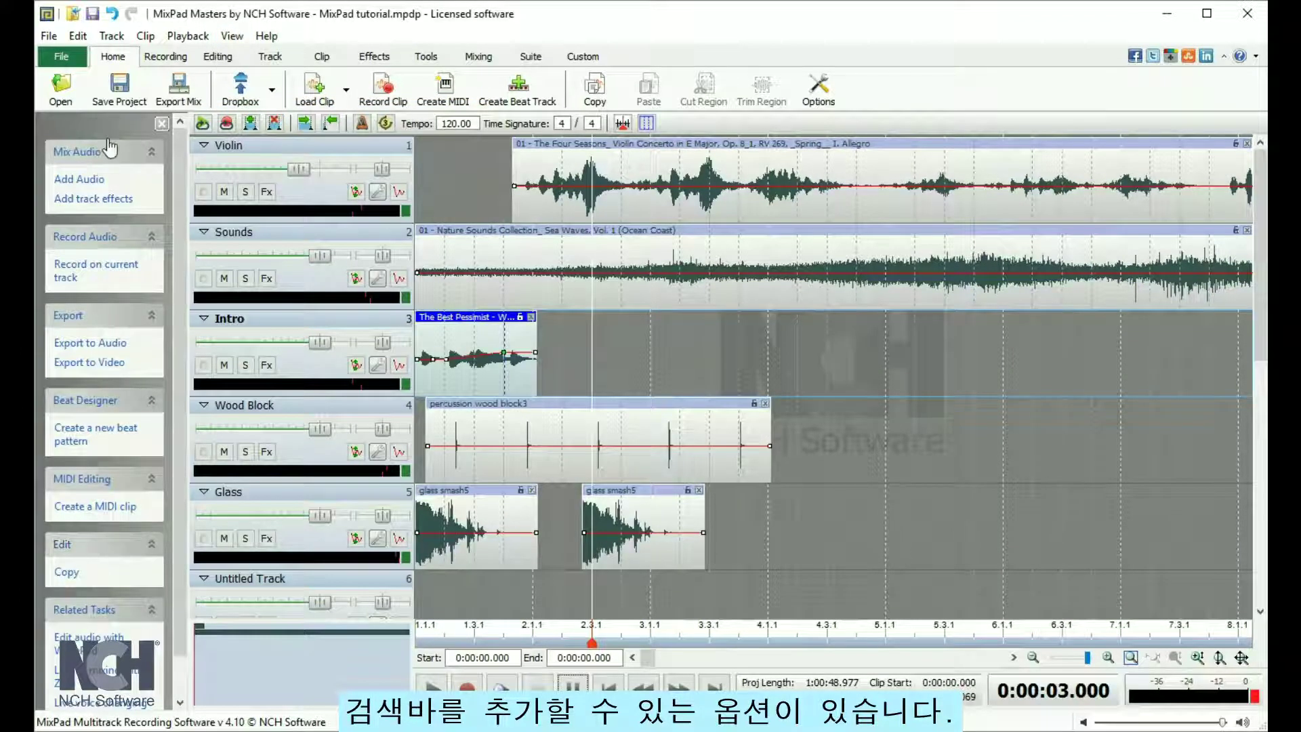
left_click(162, 124)
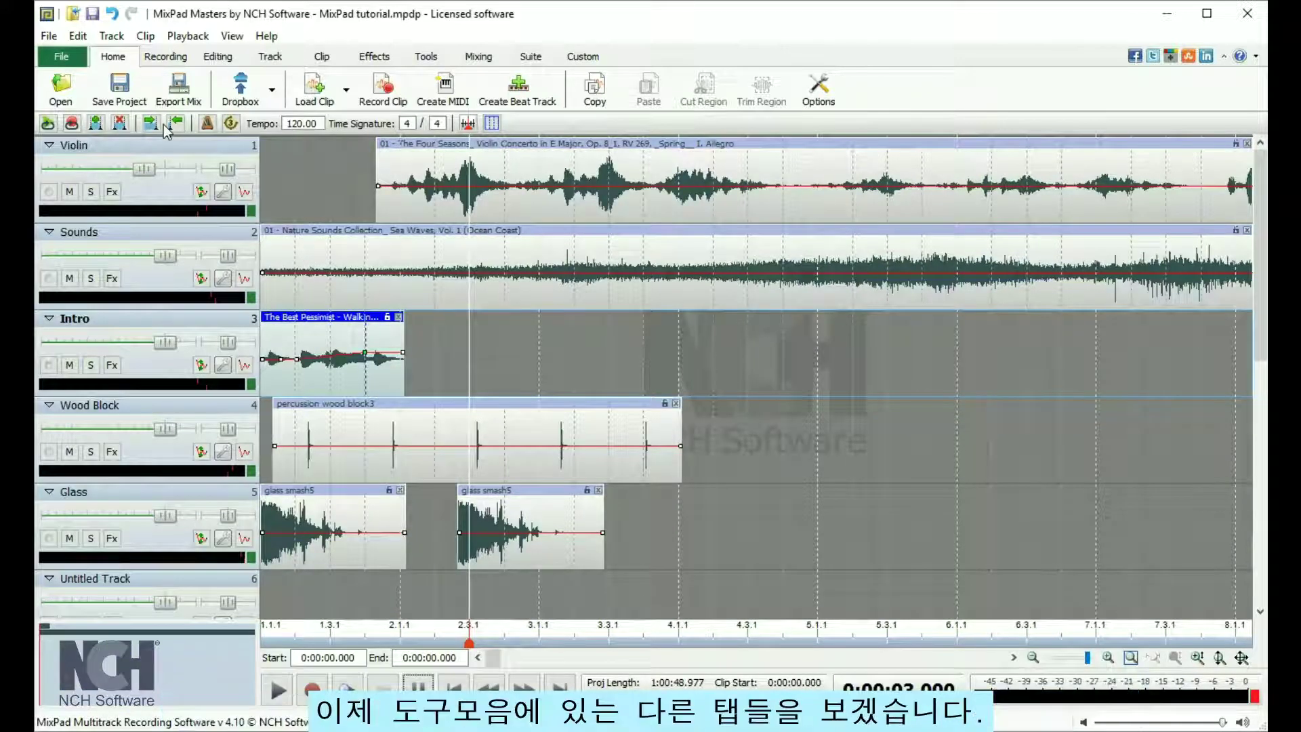
- Browse the Recording, Editing and Track commands, undoing the last action and viewing the edit history
left_click(166, 57)
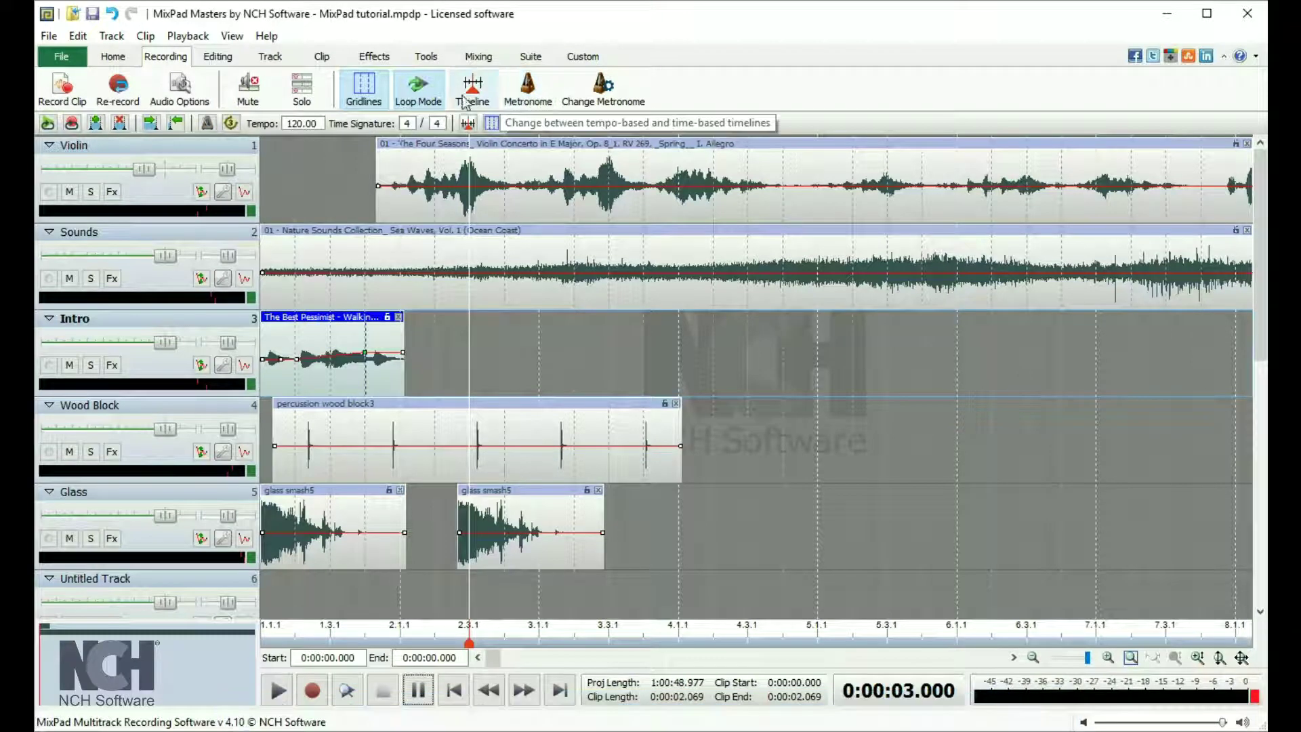
left_click(220, 57)
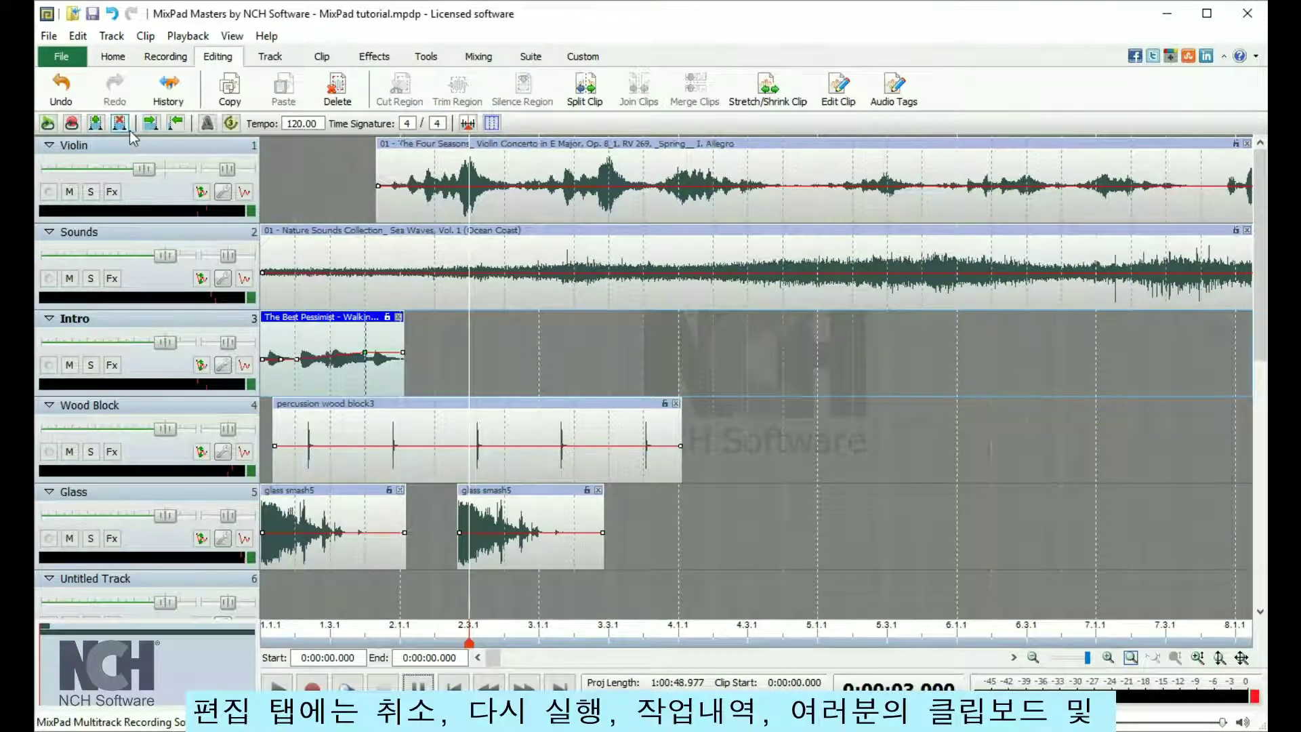
left_click(62, 92)
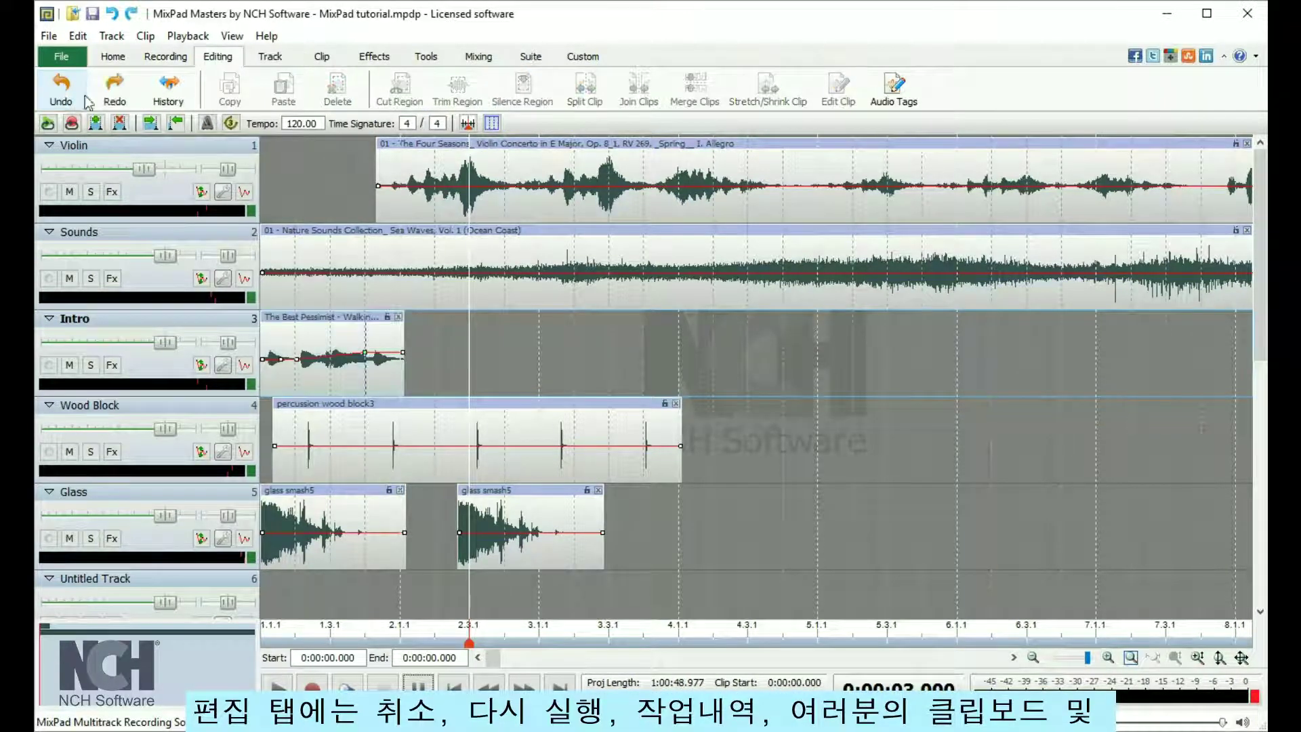
left_click(180, 105)
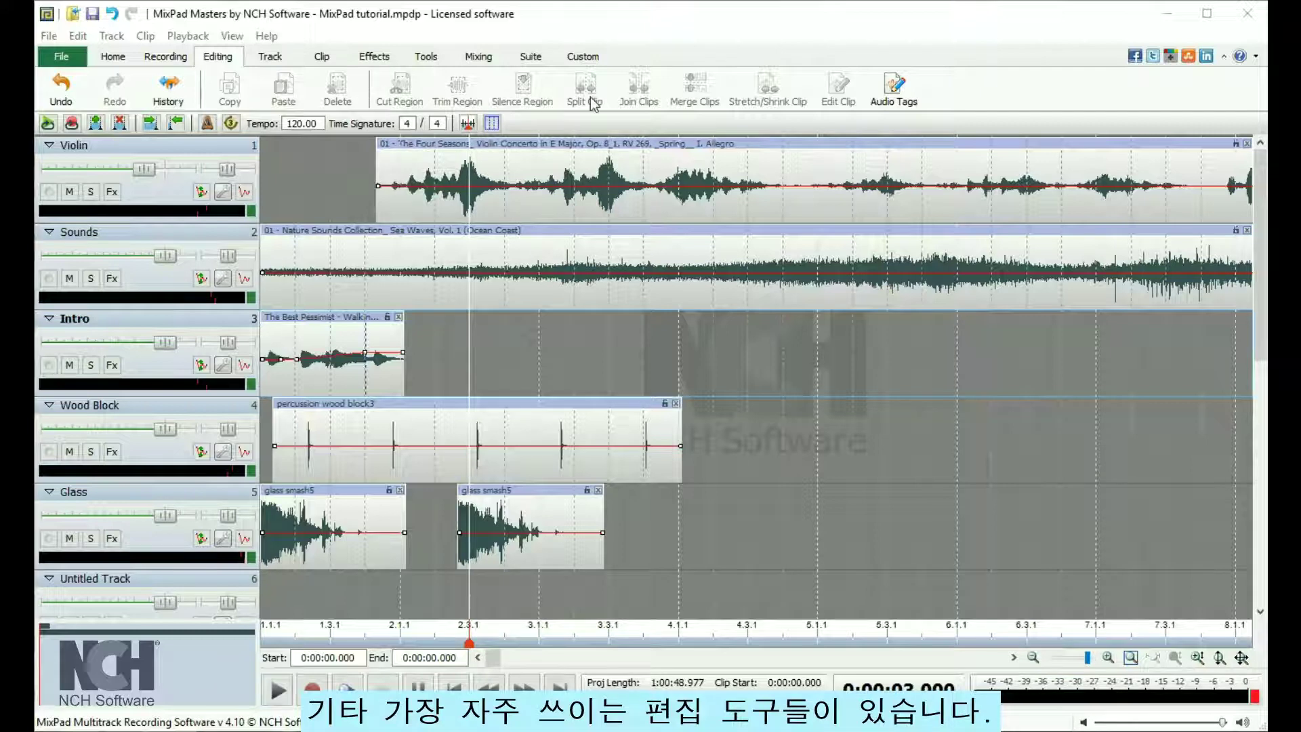
left_click(288, 61)
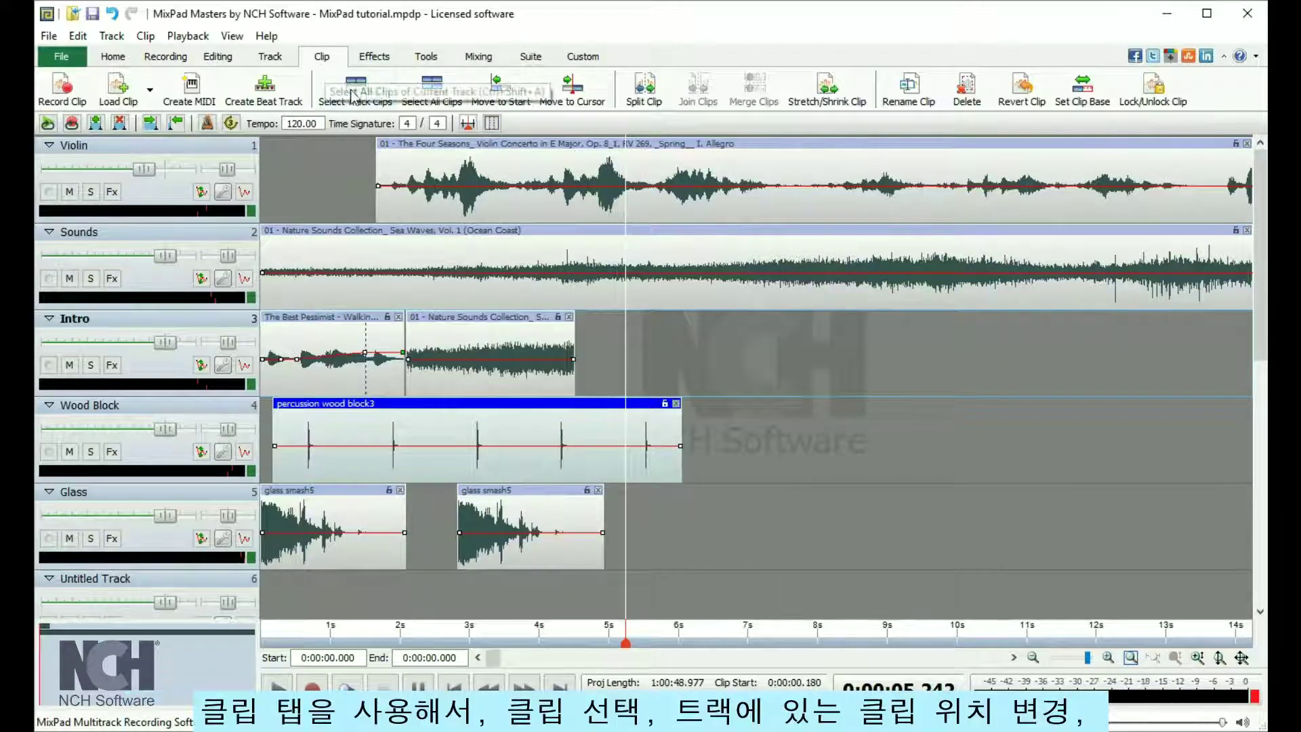
- Select both Intro track clips, move them to start at 5.24 s, and lock them
left_click(354, 97)
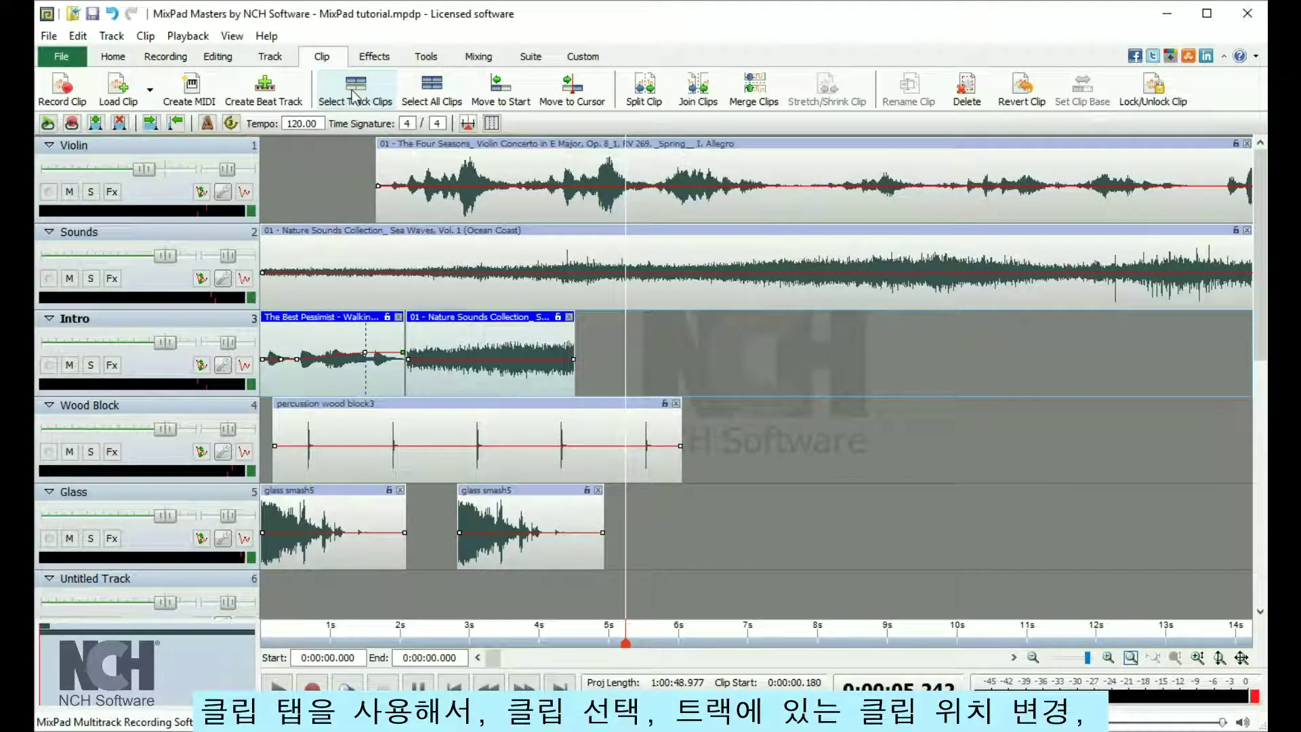
left_click(563, 101)
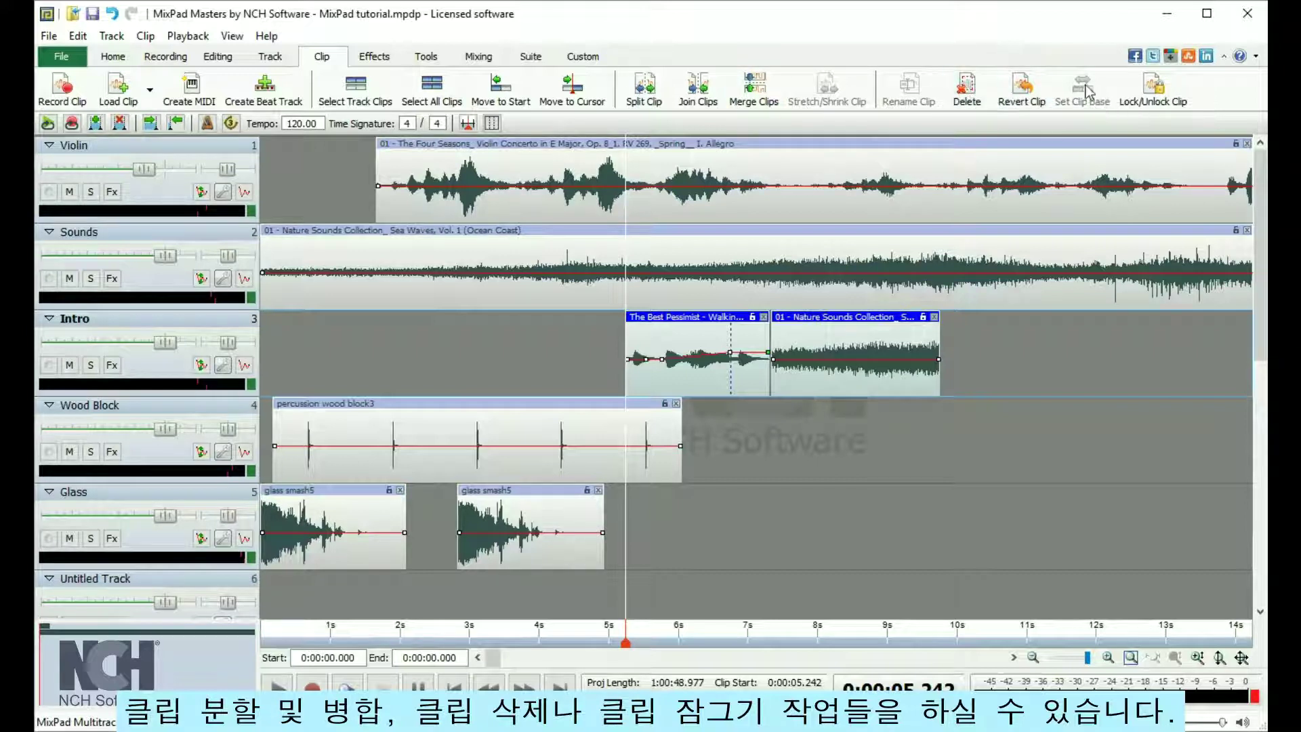
left_click(1151, 105)
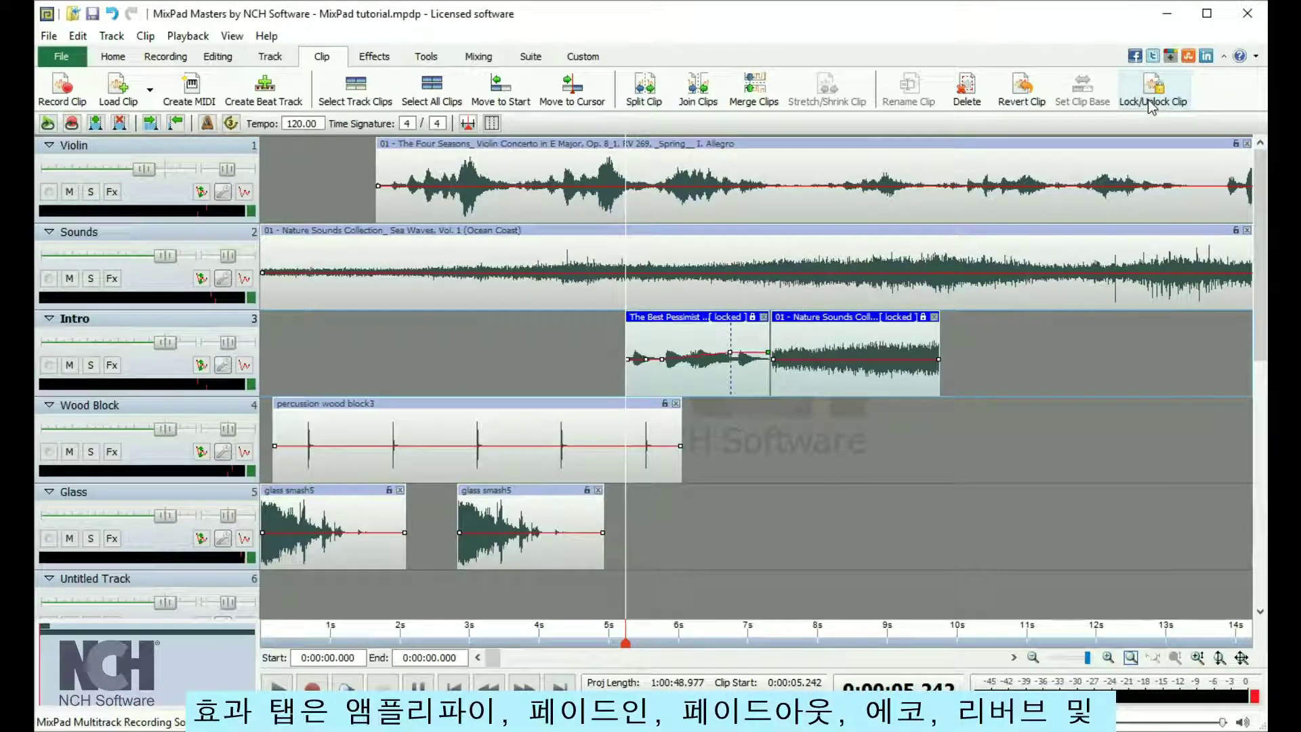
left_click(374, 55)
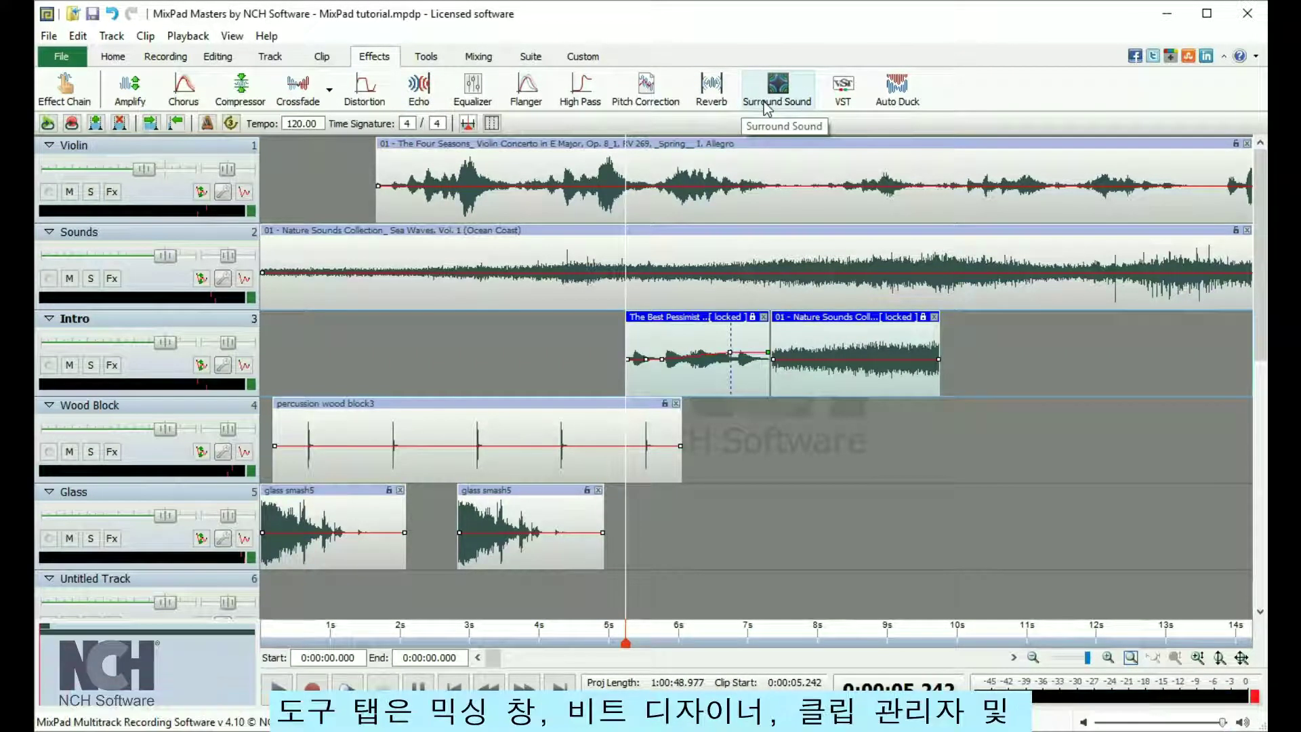
- Tour the Tools, Mixing, Suite and Custom tabs, then tick Open in Customize Toolbar
left_click(444, 54)
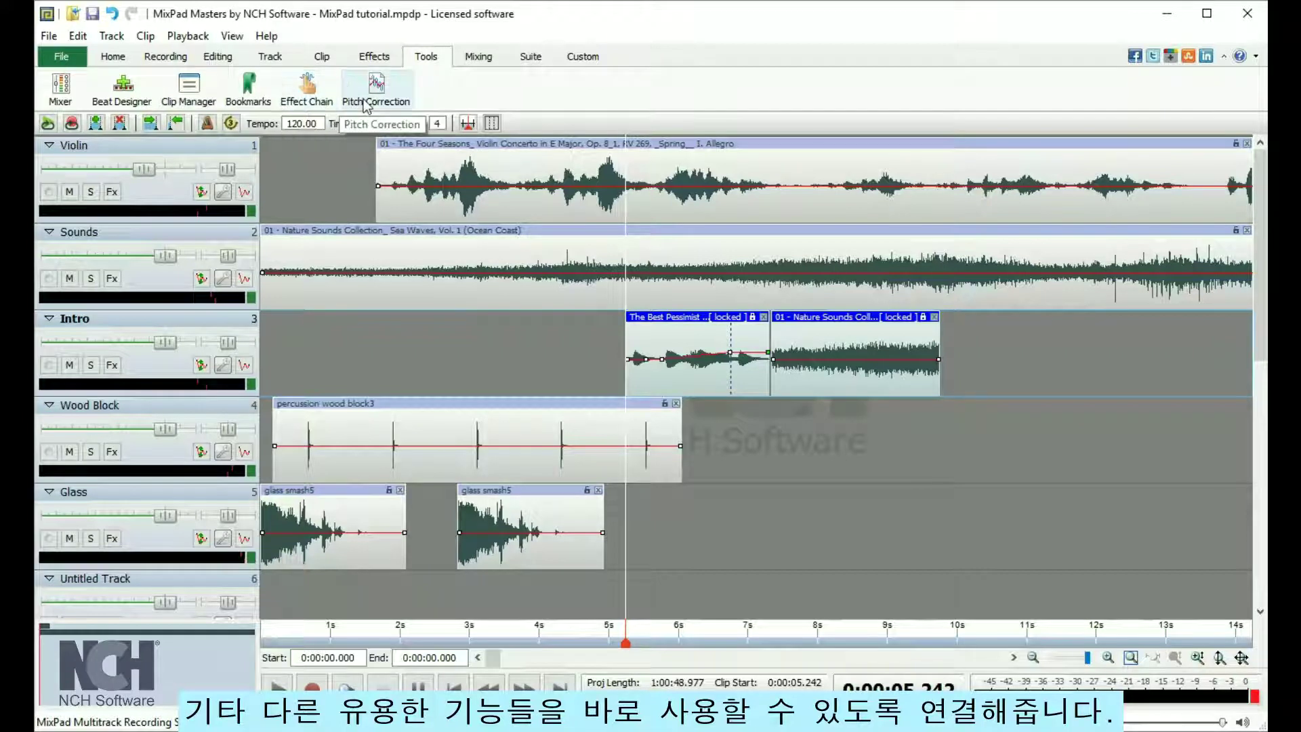
left_click(479, 57)
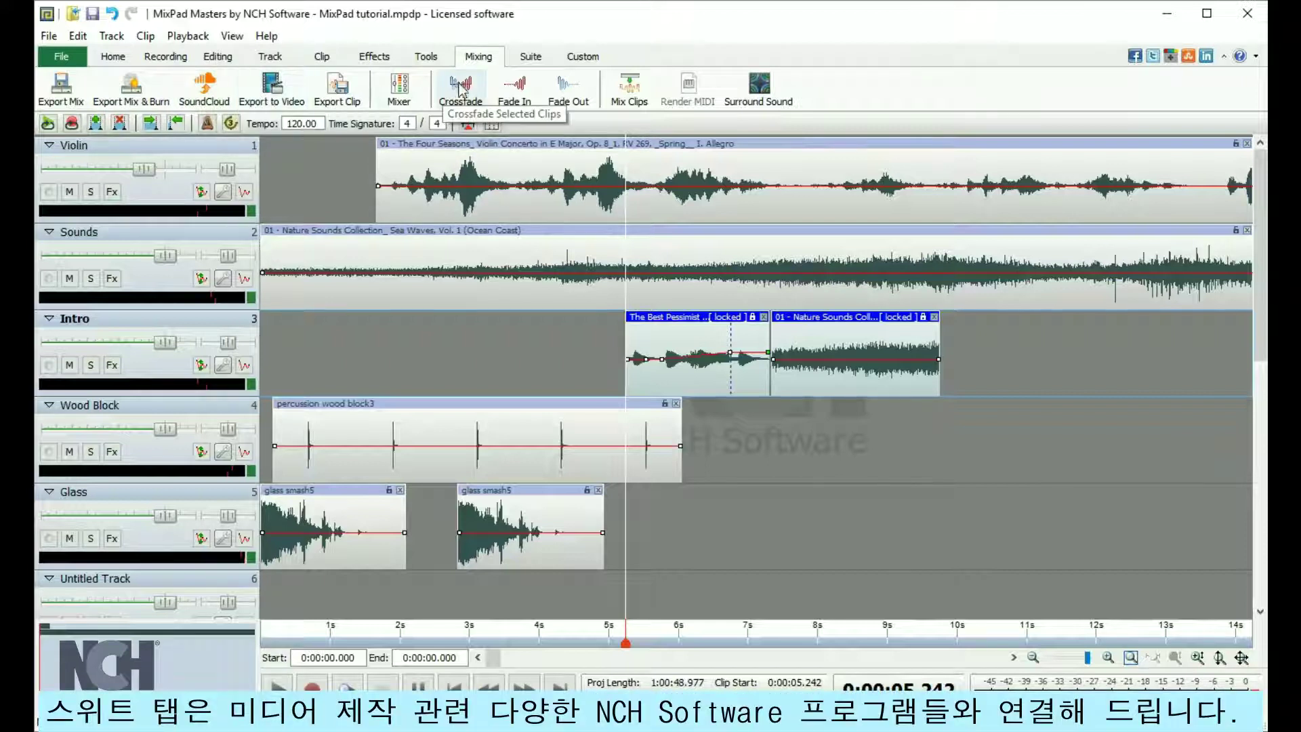
left_click(531, 56)
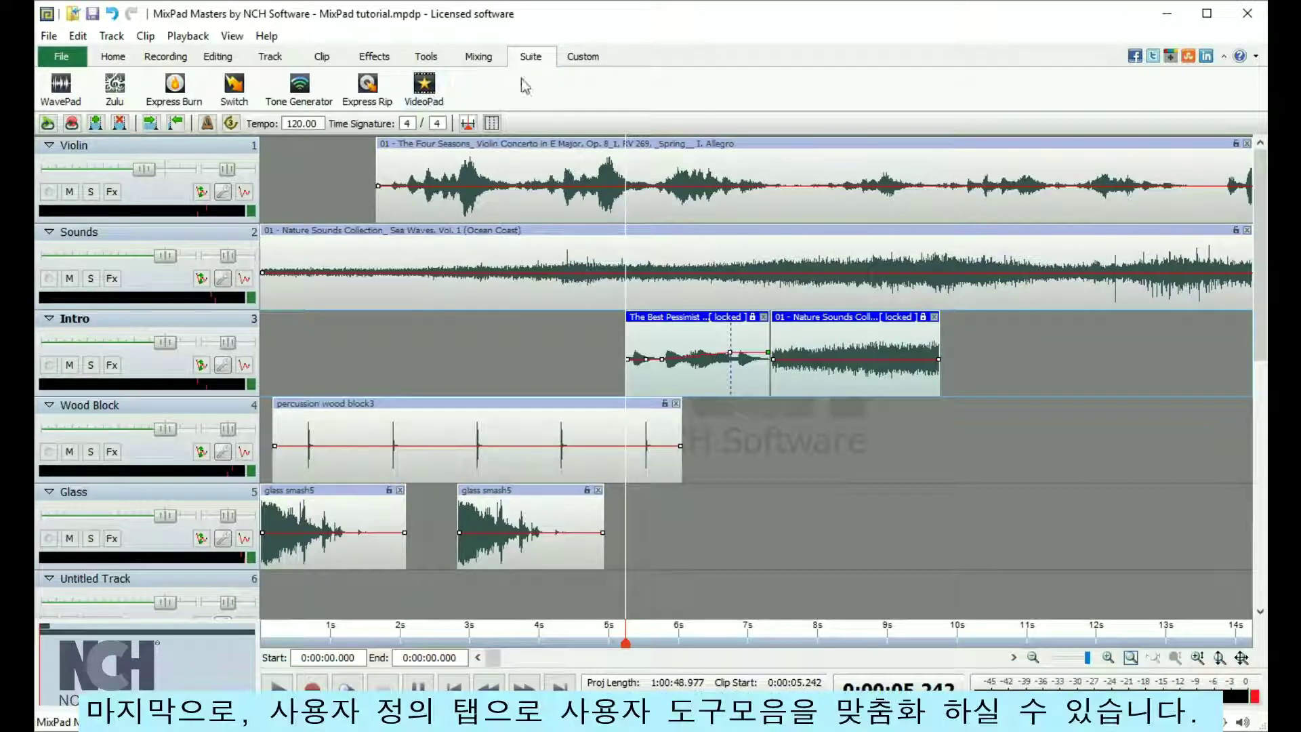
left_click(573, 62)
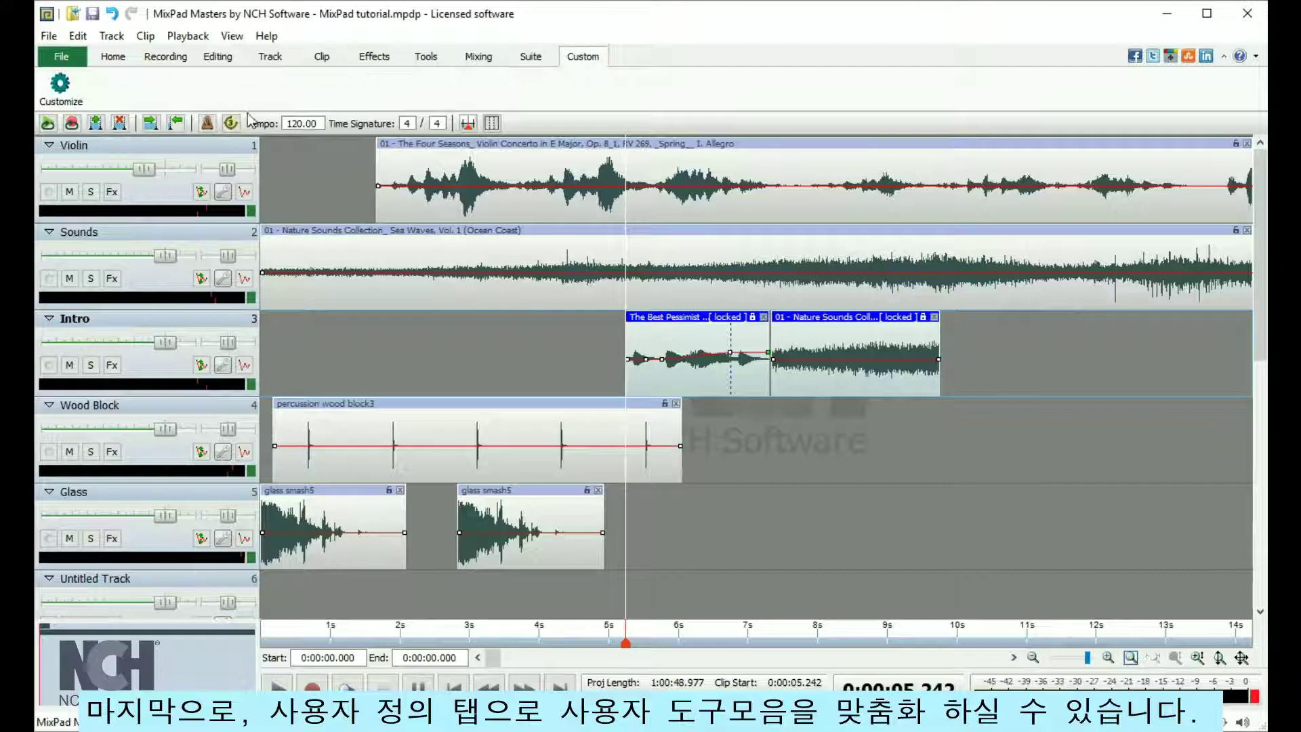
left_click(68, 103)
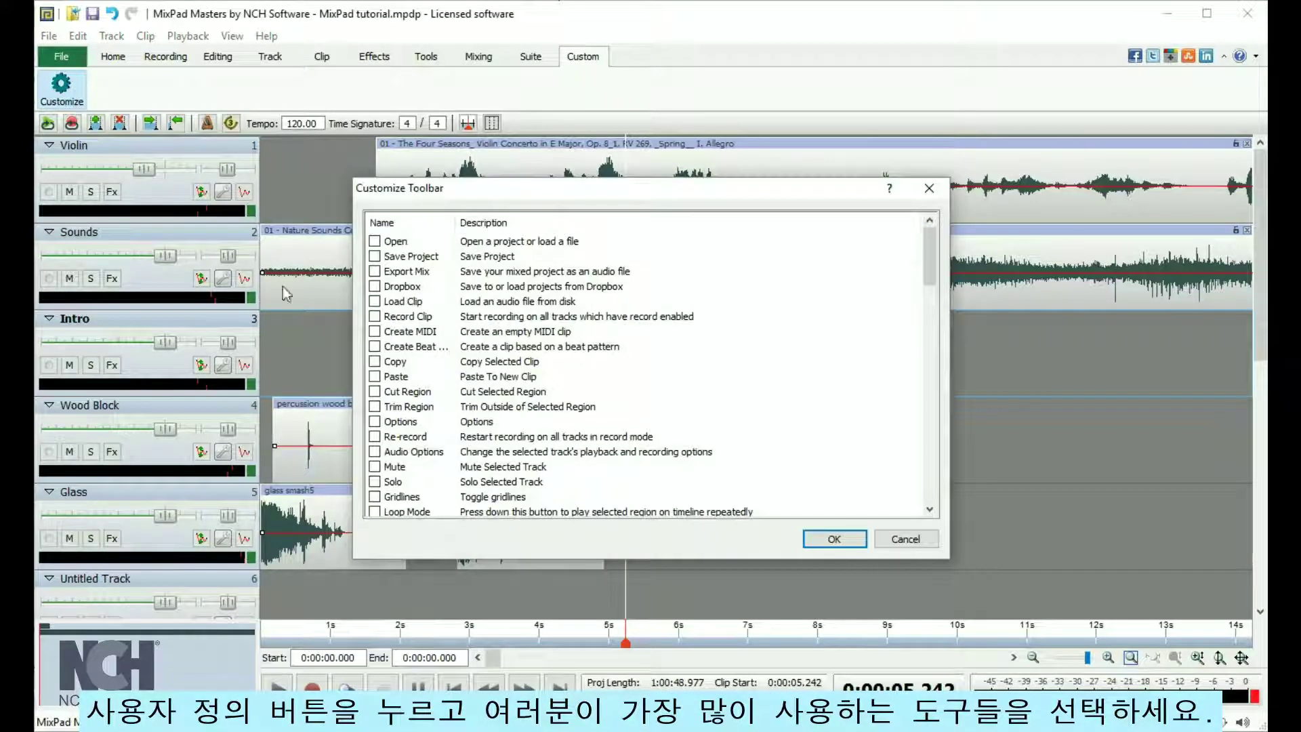
left_click(374, 242)
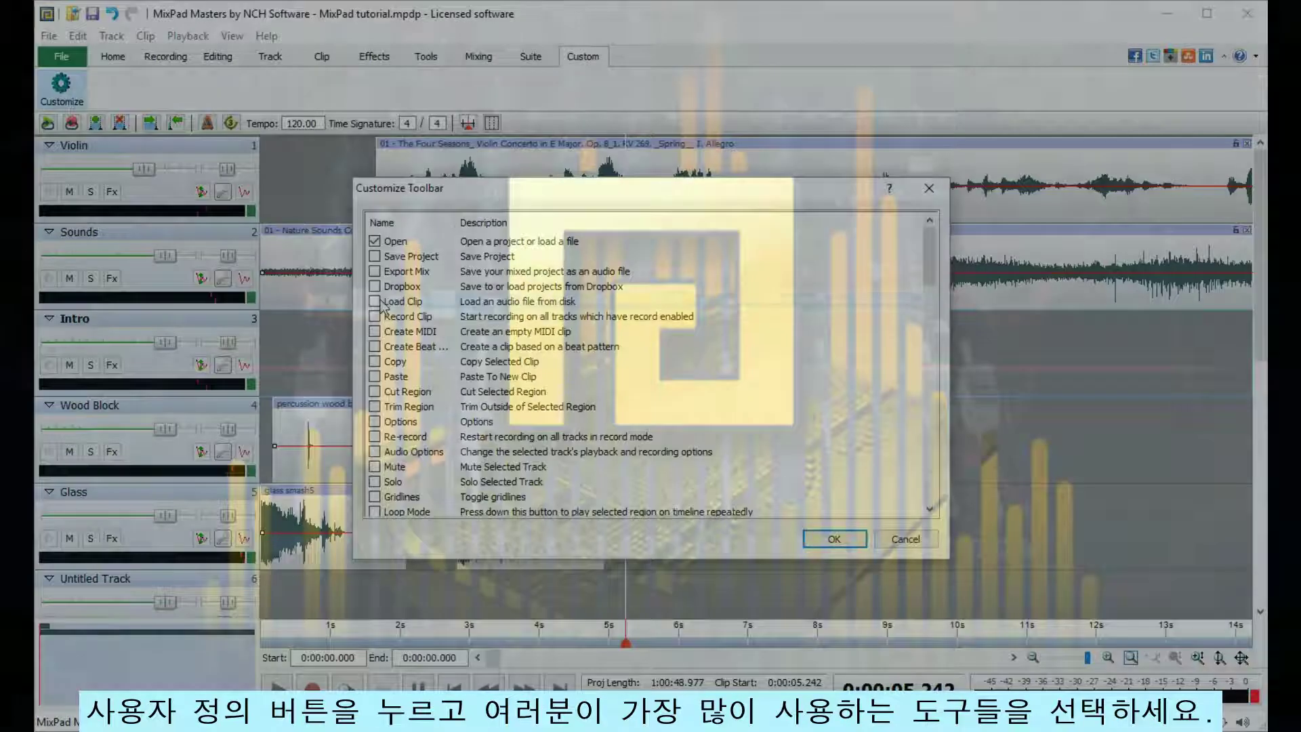